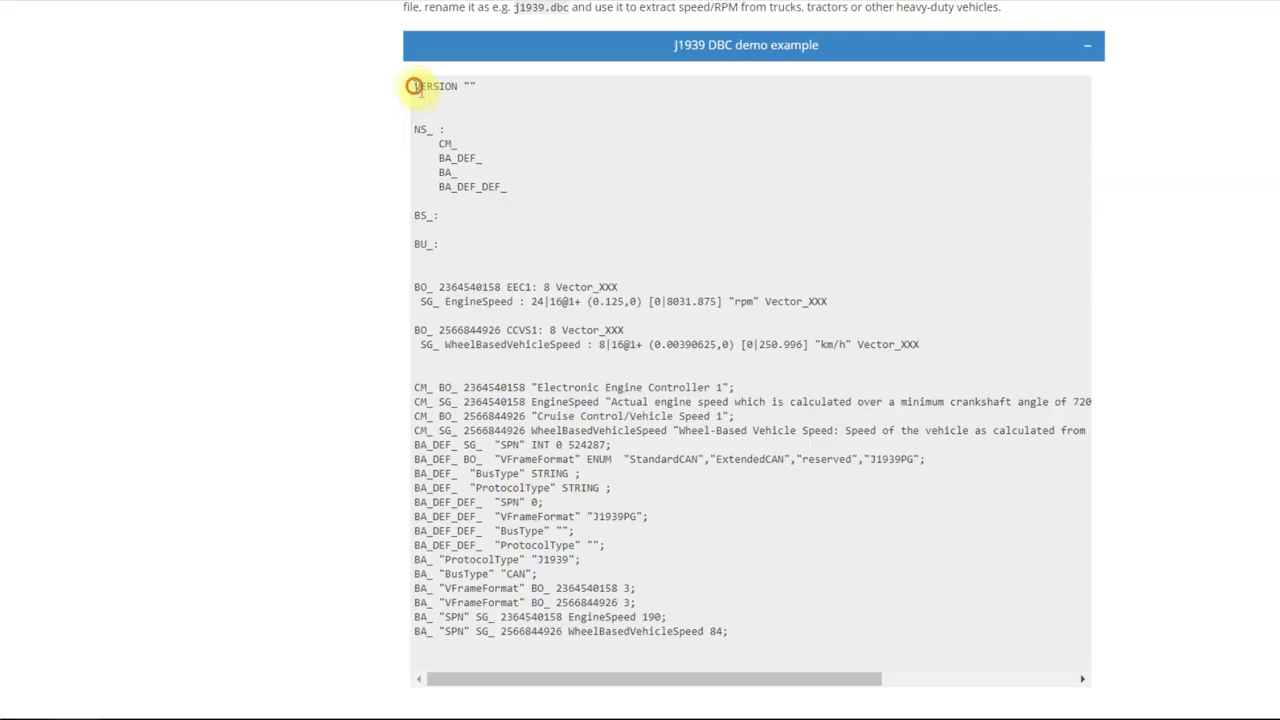
# Copy the full J1939 DBC demo example text from the web page into a new Notepad document
pyautogui.moveTo(417, 83); pyautogui.dragTo(820, 630)
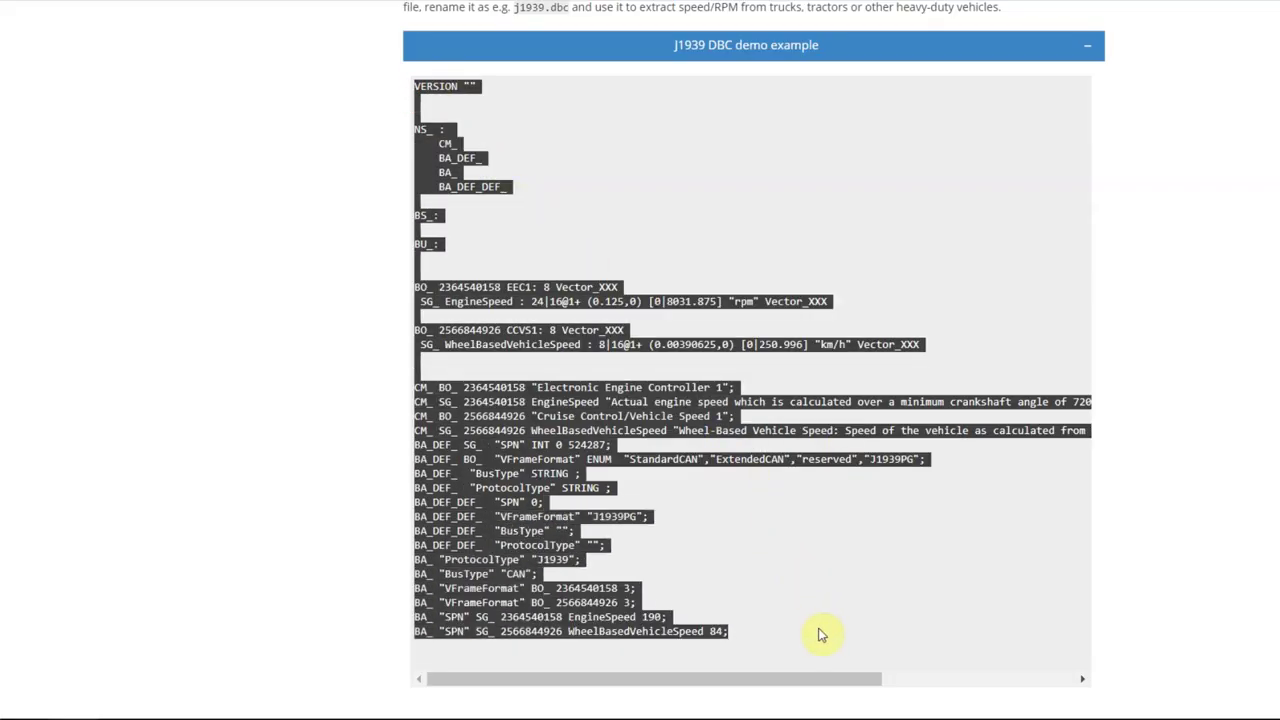
pyautogui.press('super')
pyautogui.write('notepad')
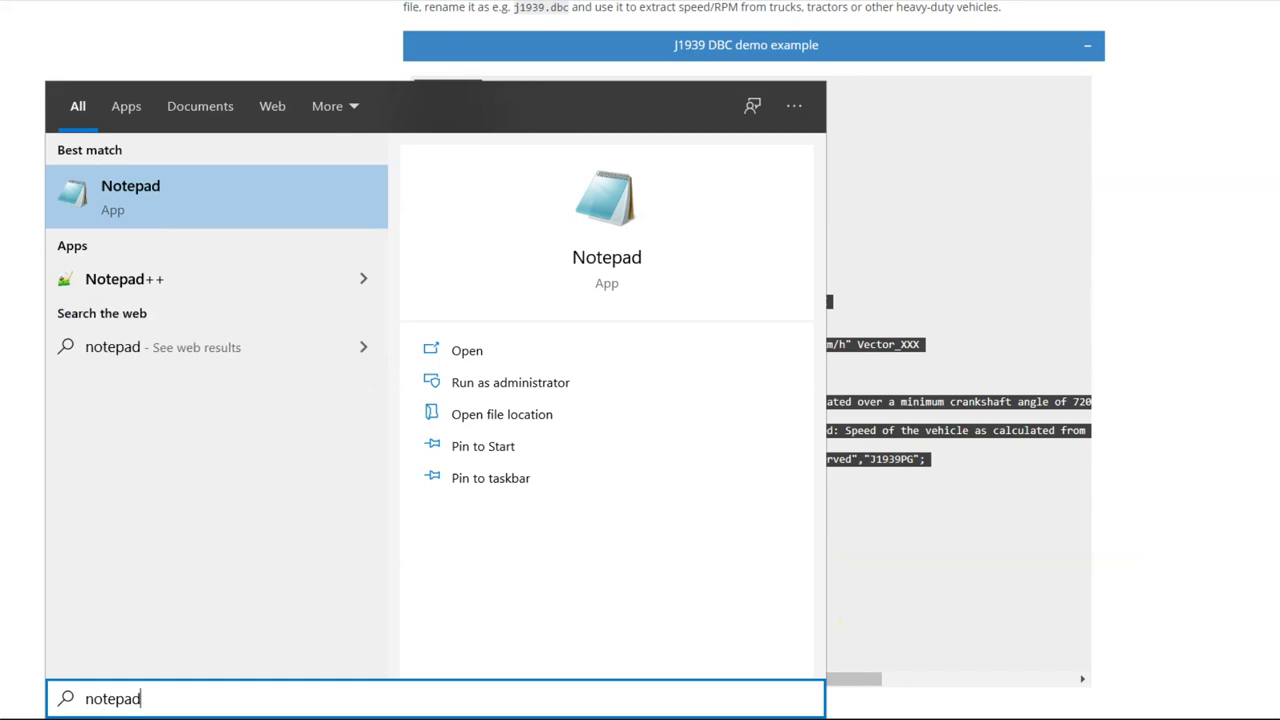
pyautogui.press('Return')
pyautogui.hotkey('ctrl', 'v')
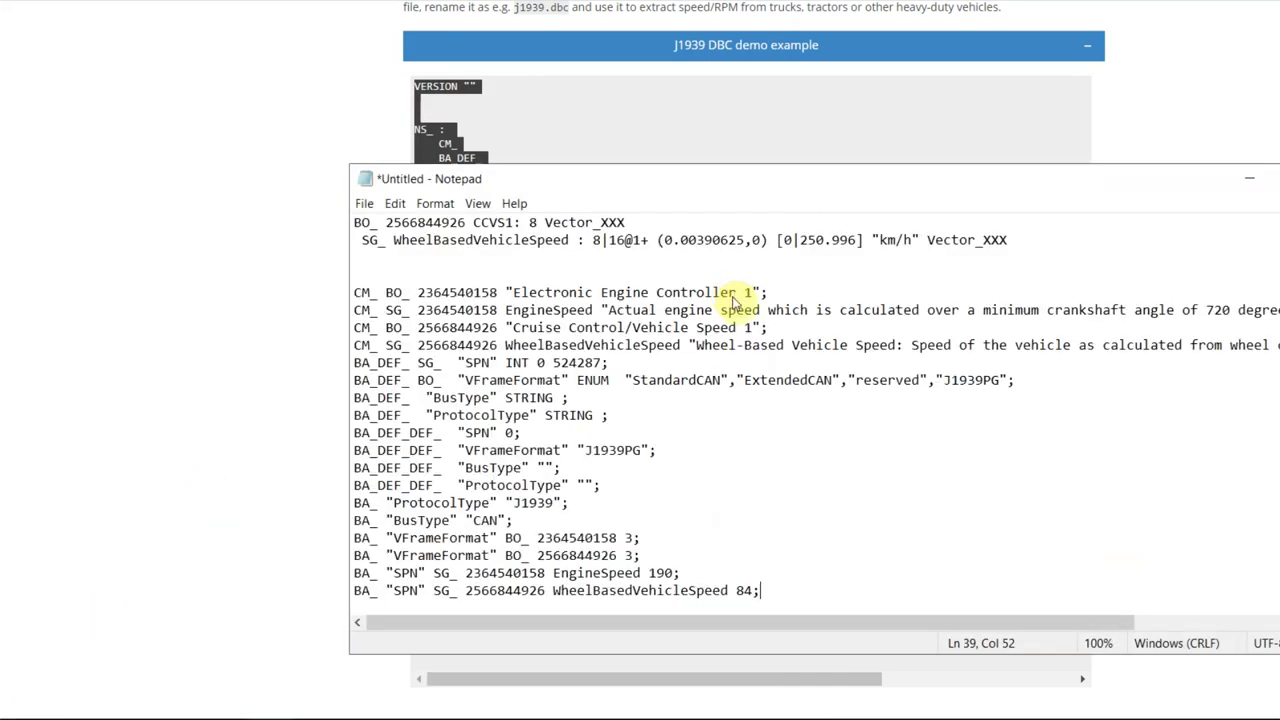
# Save the text document as j1939.dbc in the Downloads folder
pyautogui.hotkey('ctrl', 's')
pyautogui.write('j1939.dbc')
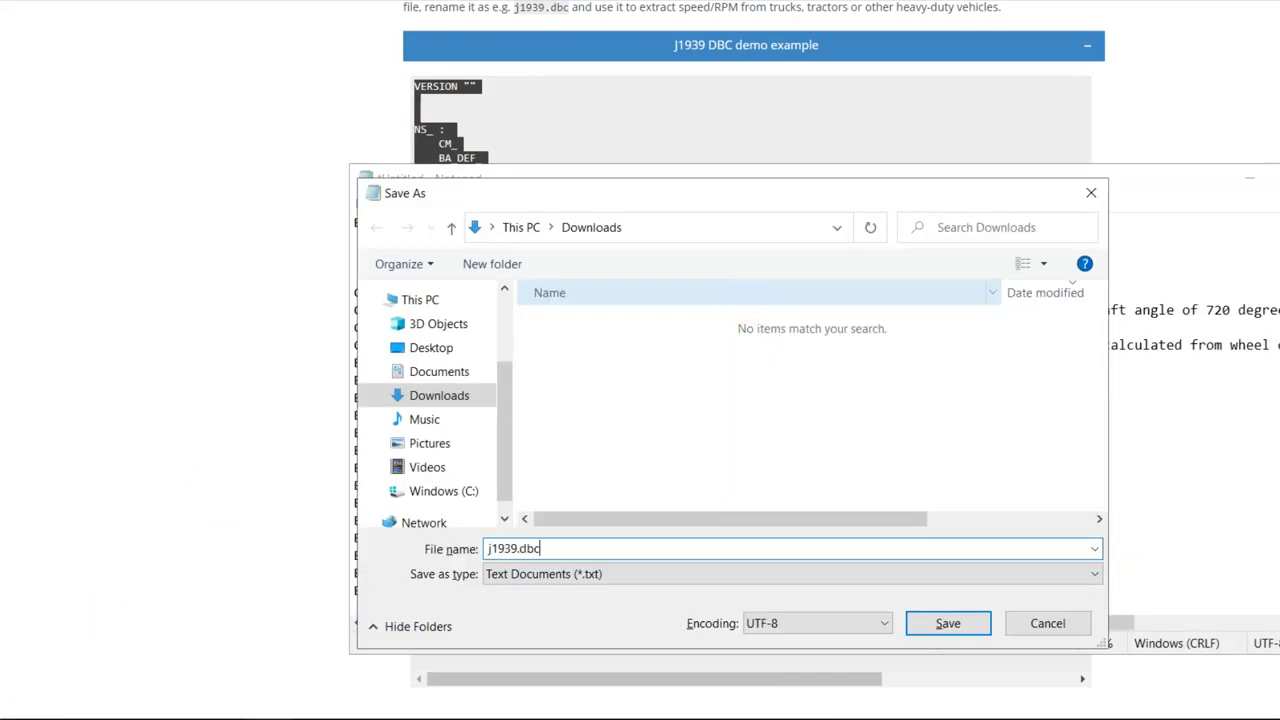
pyautogui.press('Return')
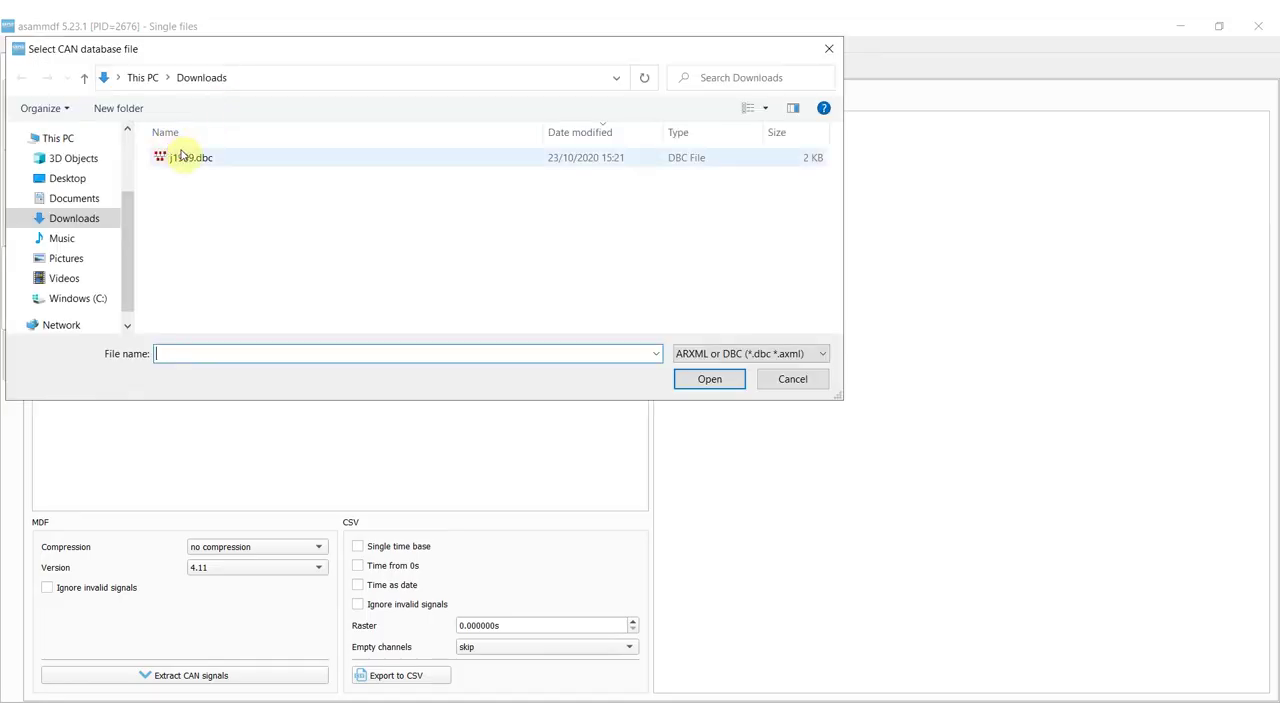
# Load j1939.dbc as the CAN database in asammdf, and plot the EngineSpeed channel of output.mf4
pyautogui.doubleClick(181, 156)
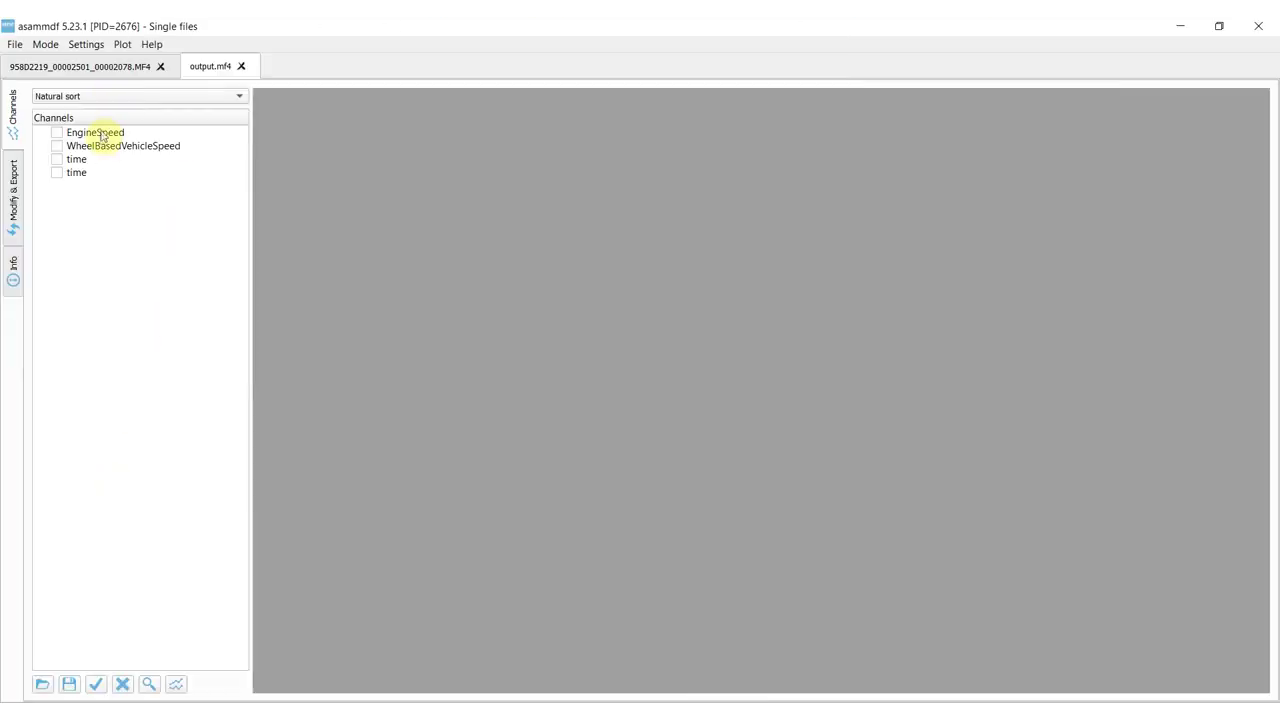
pyautogui.click(100, 133)
pyautogui.moveTo(108, 135); pyautogui.dragTo(537, 200)
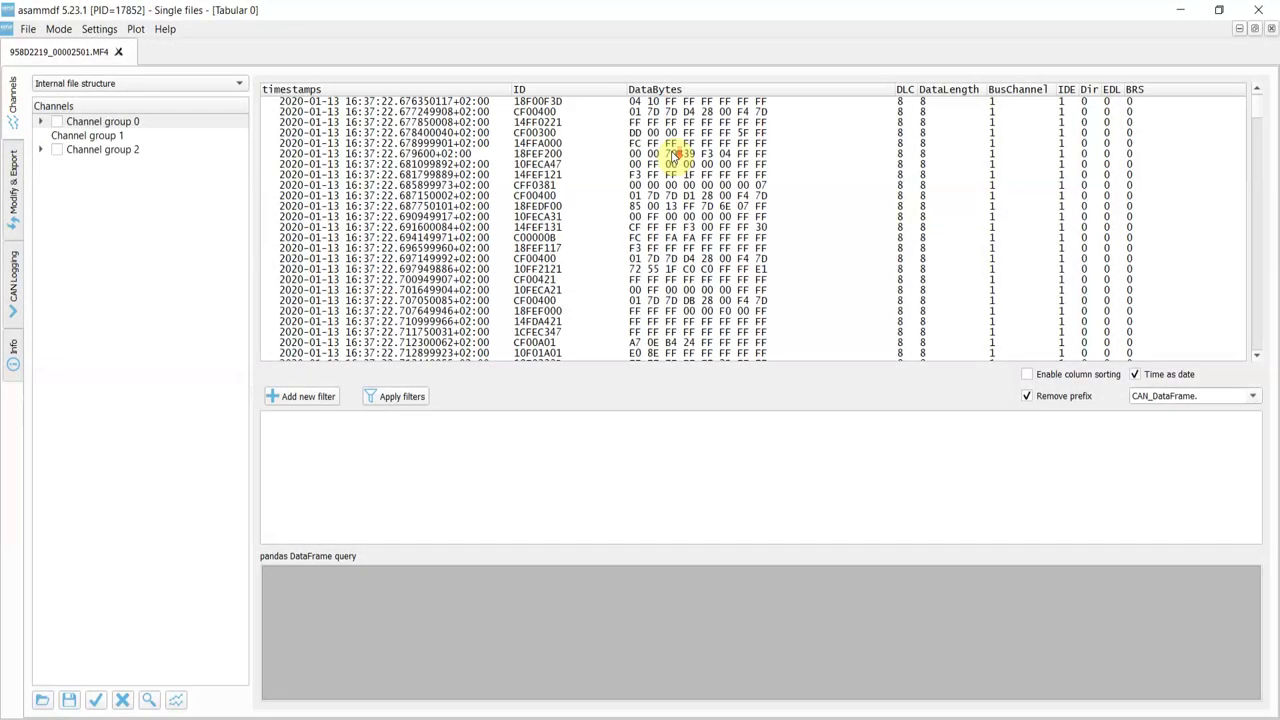
pyautogui.click(12, 282)
pyautogui.click(212, 84)
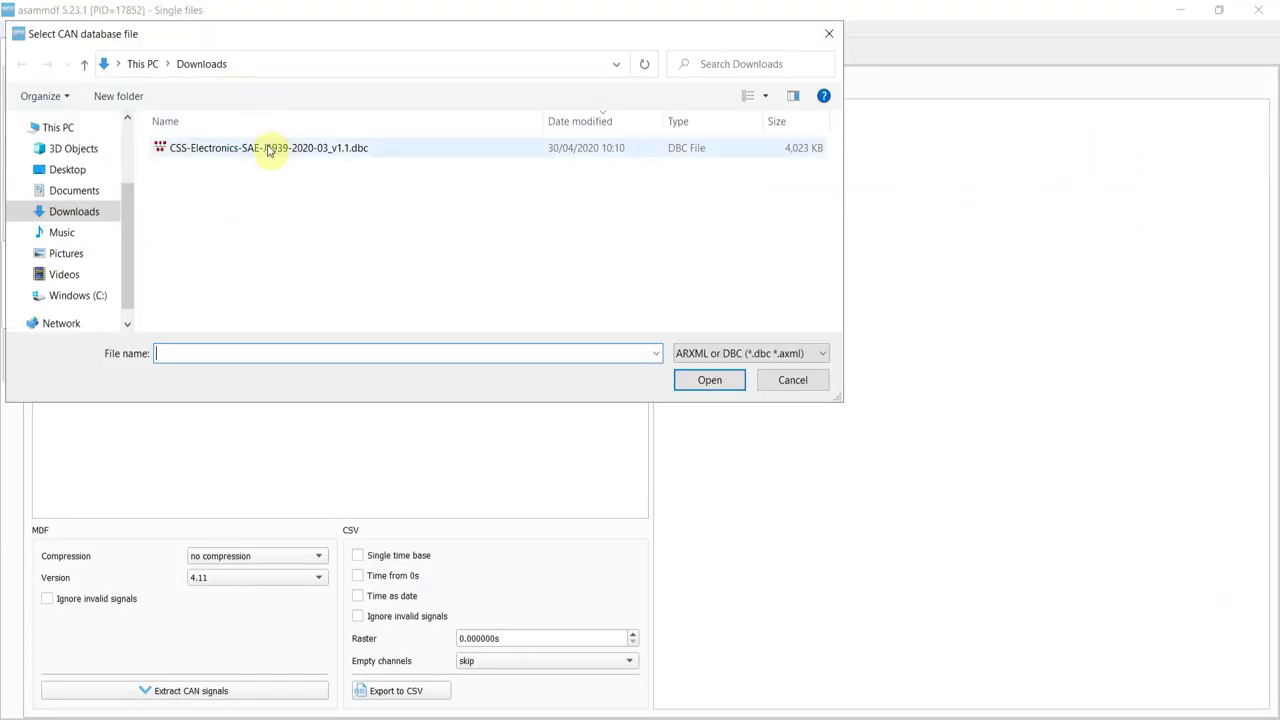
pyautogui.doubleClick(268, 148)
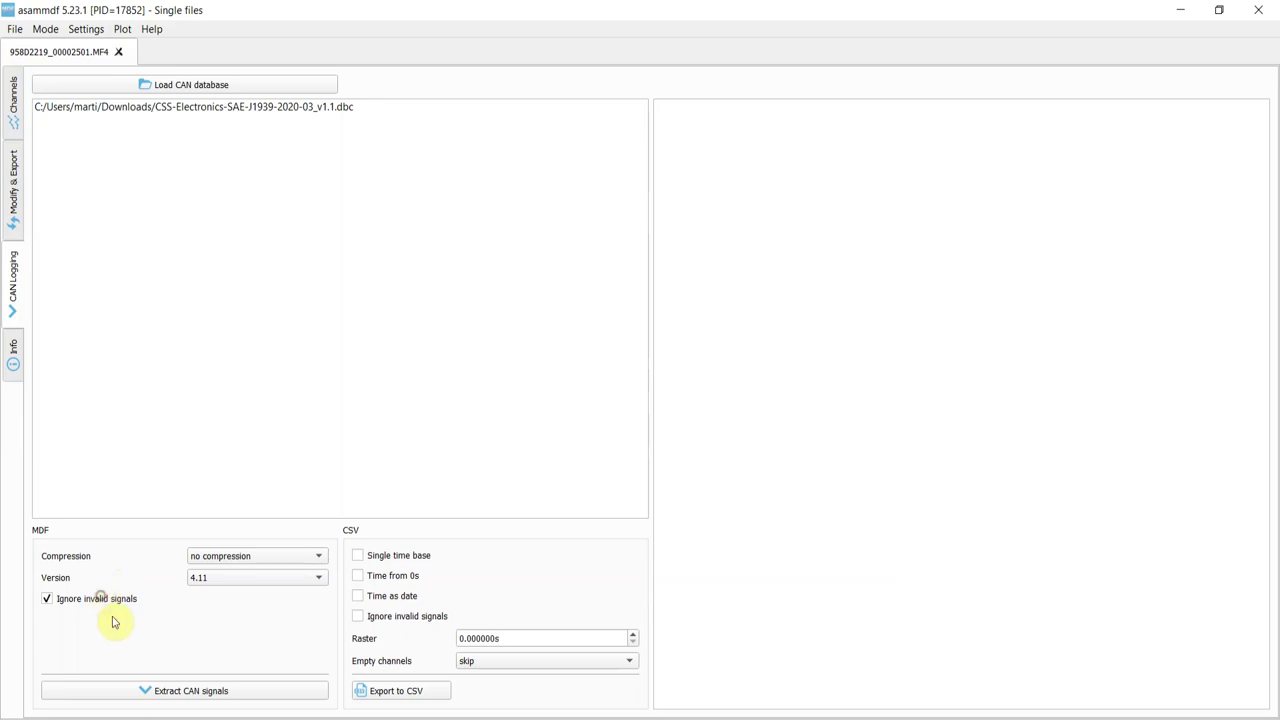
# Extract the CAN signals with invalid signals ignored, and save the decoded file as output
pyautogui.click(140, 691)
pyautogui.write('output')
pyautogui.press('Return')
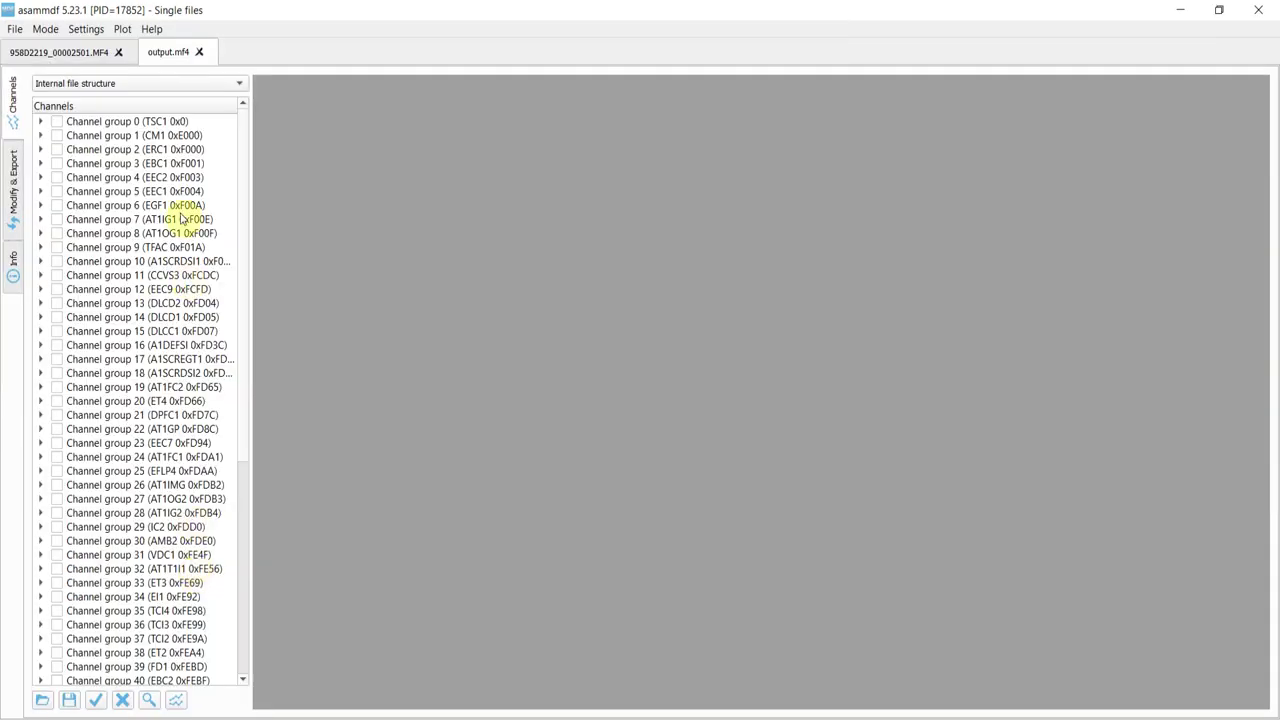
# Export the decoded output.mf4 data to CSV with a single time base and time as date, naming the file output
pyautogui.scroll(-9, 172, 127)
pyautogui.click(13, 195)
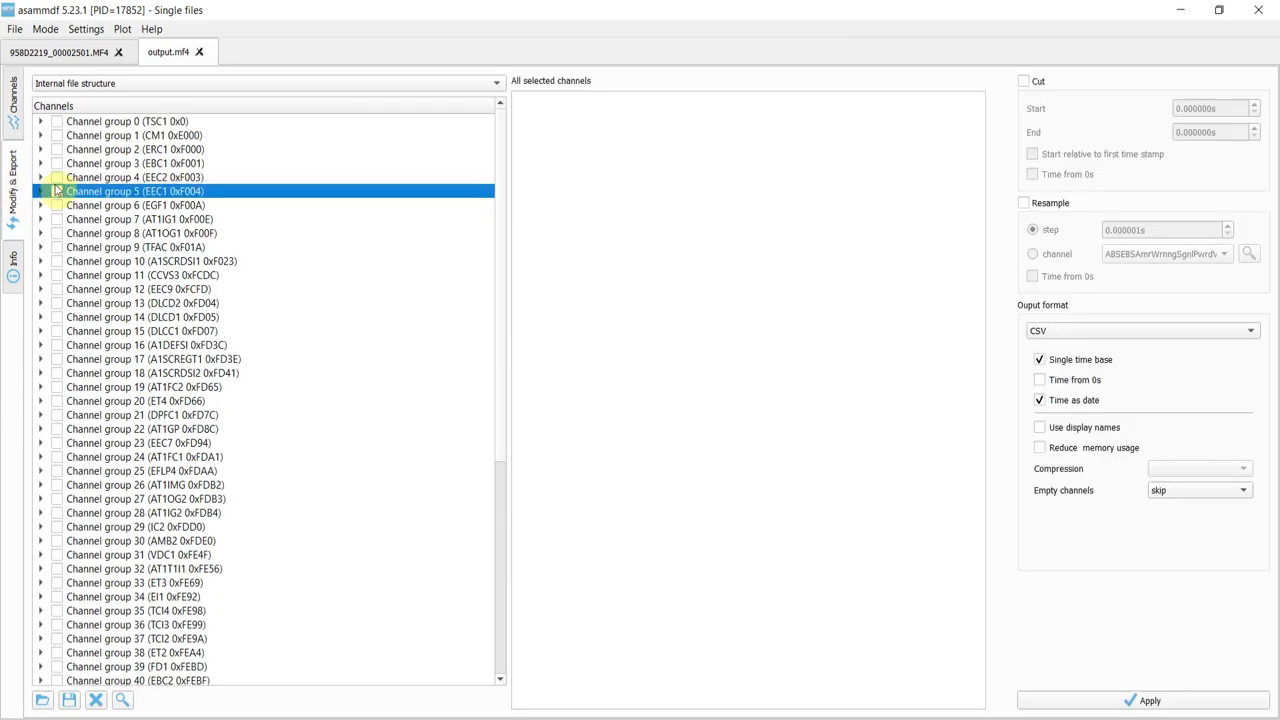
pyautogui.click(1147, 703)
pyautogui.write('output')
pyautogui.press('Return')
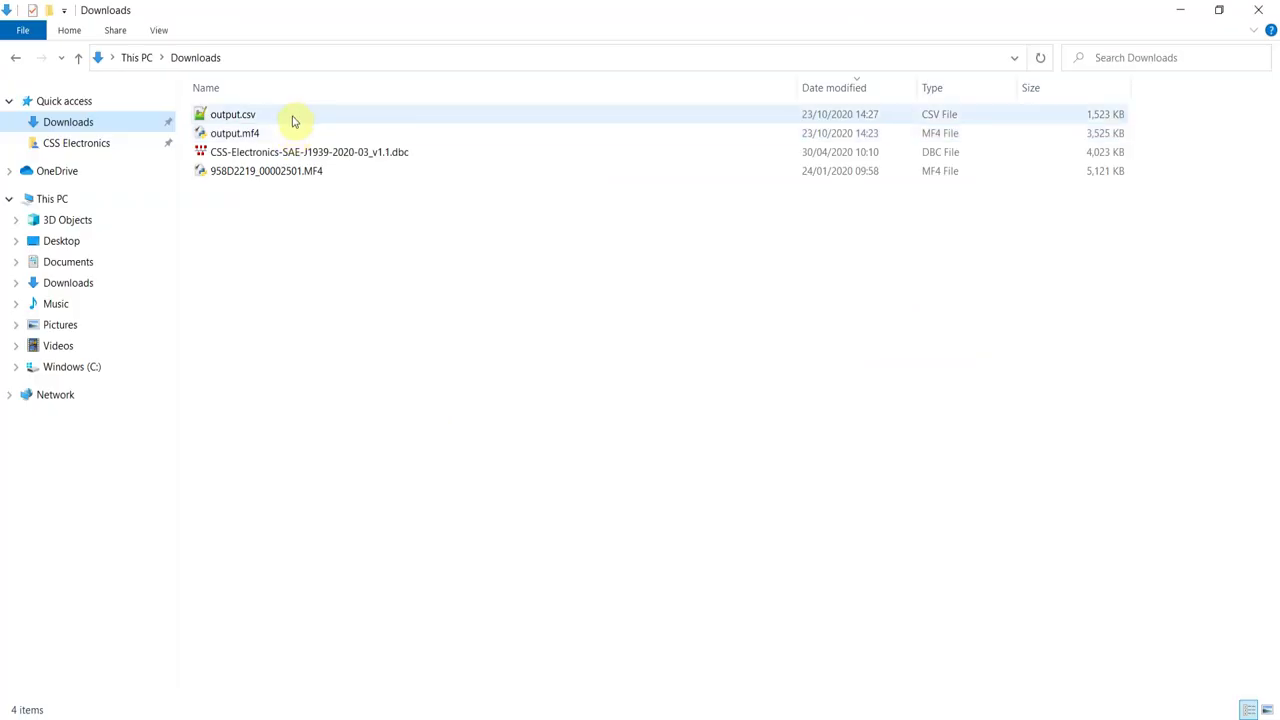
# Switch to the Downloads folder in File Explorer and open output.csv
pyautogui.click(292, 118)
pyautogui.doubleClick(292, 118)
pyautogui.middleClick(303, 131)
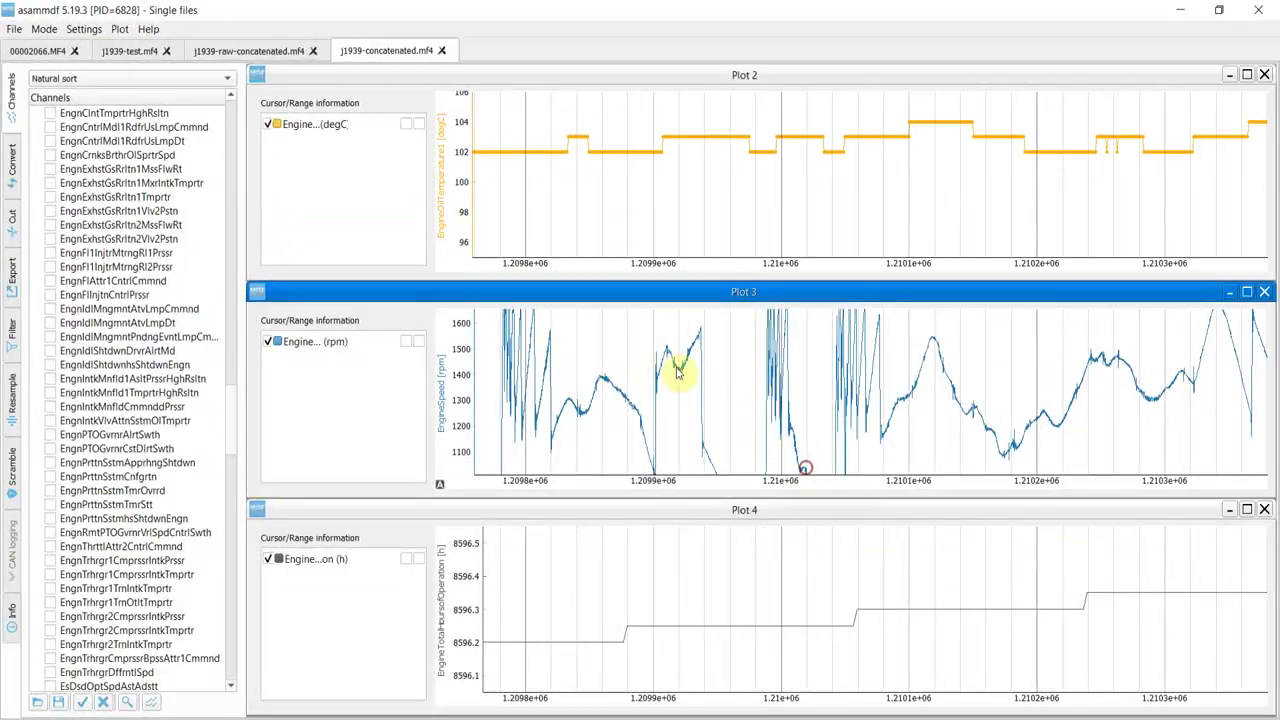
# Examine the engine speed curve in detail alongside the oil temperature and operating hours plots
pyautogui.scroll(6, 691, 380)
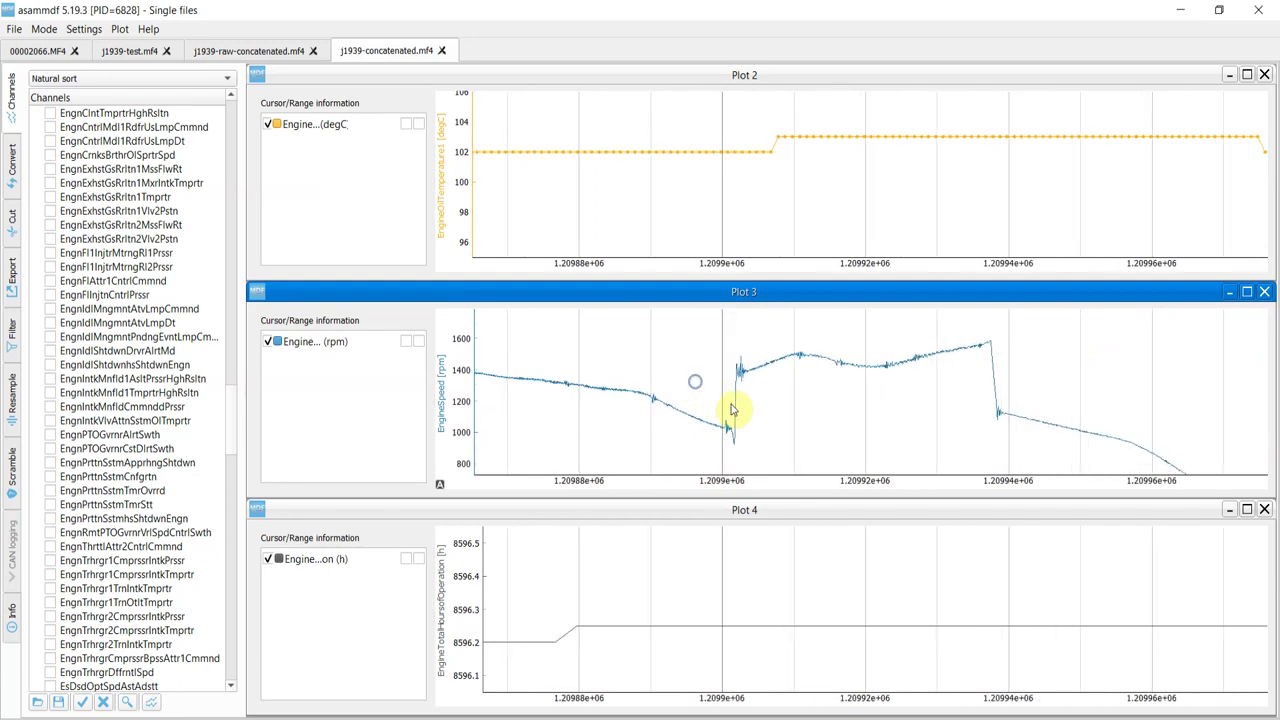
pyautogui.moveTo(1129, 366); pyautogui.dragTo(934, 366)
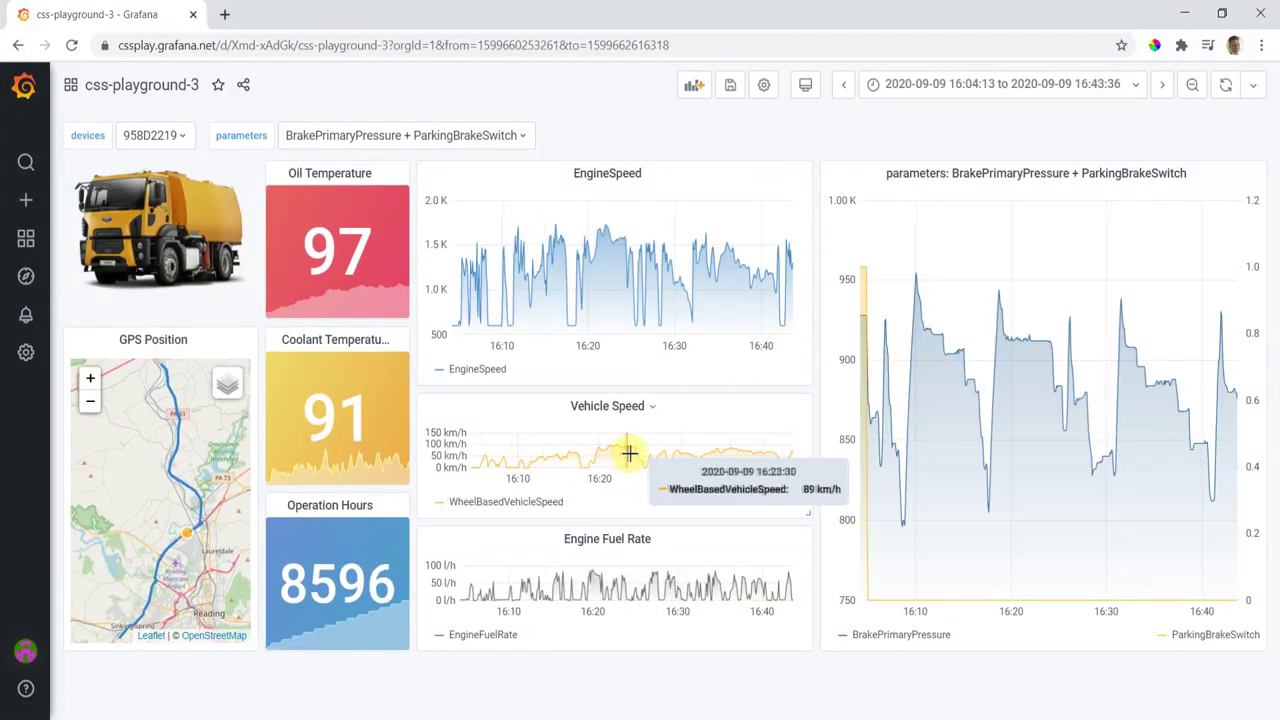
pyautogui.click(218, 250)
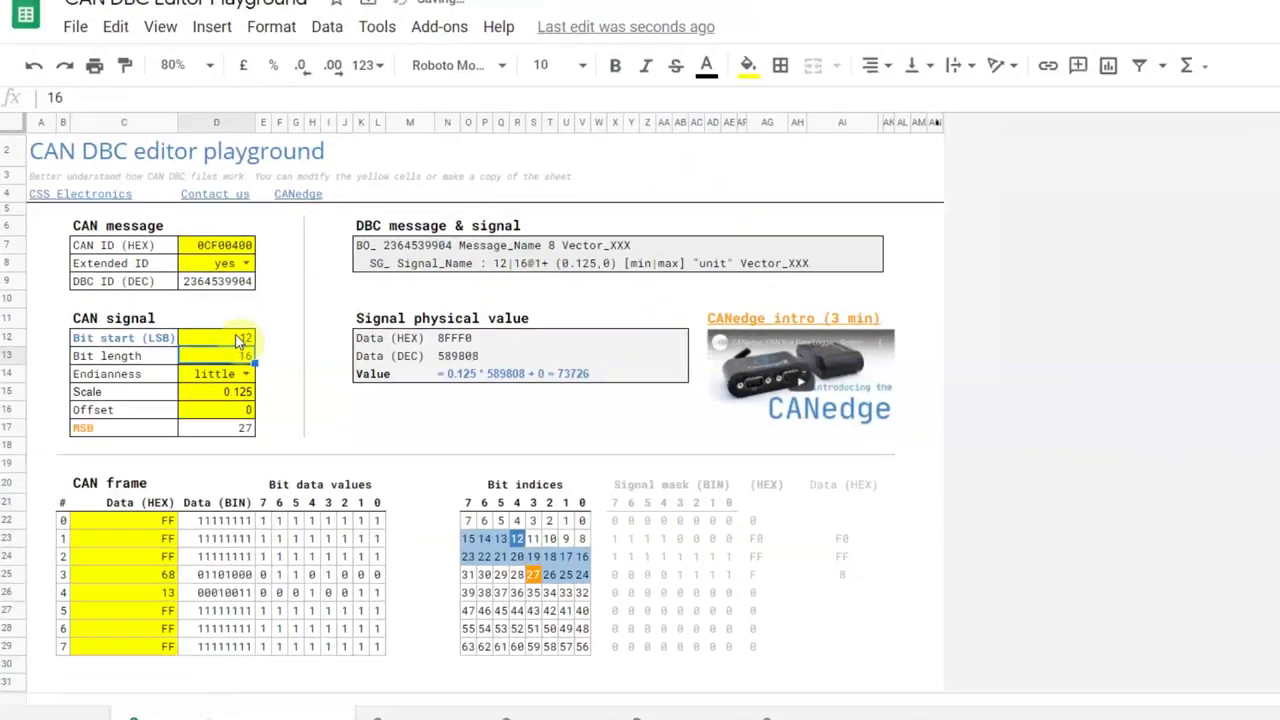
pyautogui.click(568, 355)
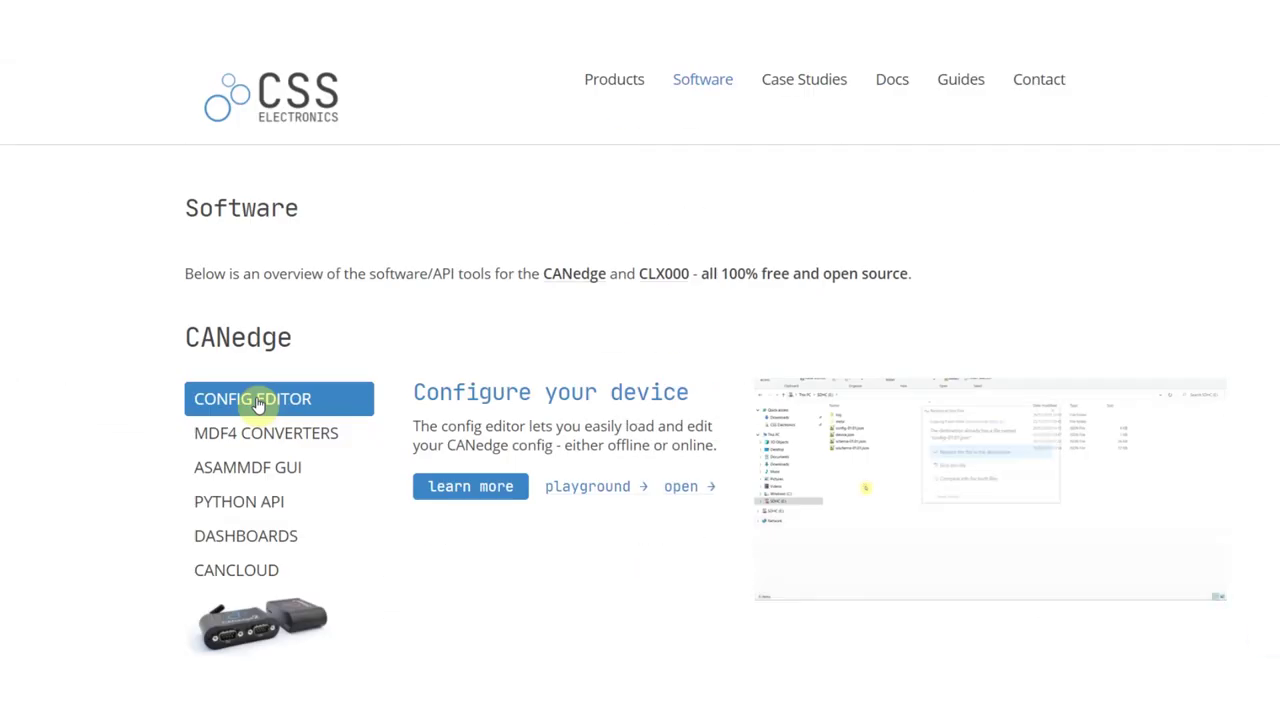
# Review the MDF4 converters, asammdf GUI, Python API and dashboards descriptions in the CANedge software overview
pyautogui.click(273, 432)
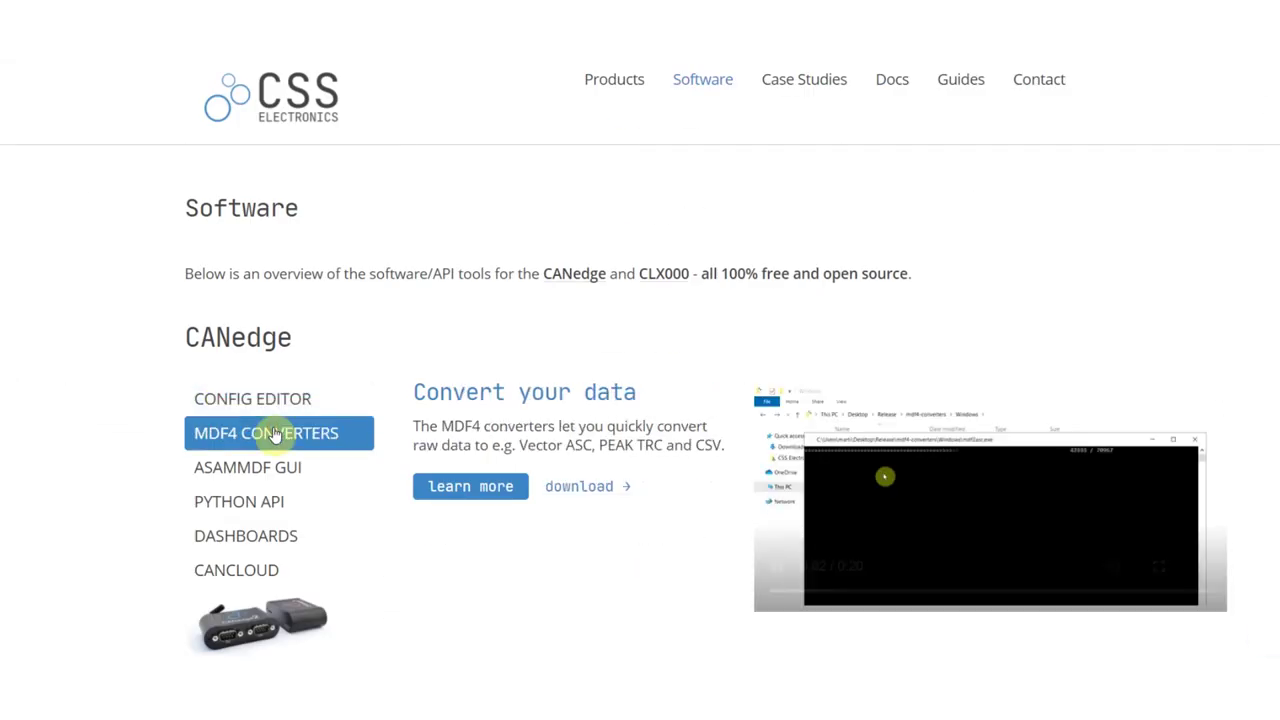
pyautogui.click(284, 467)
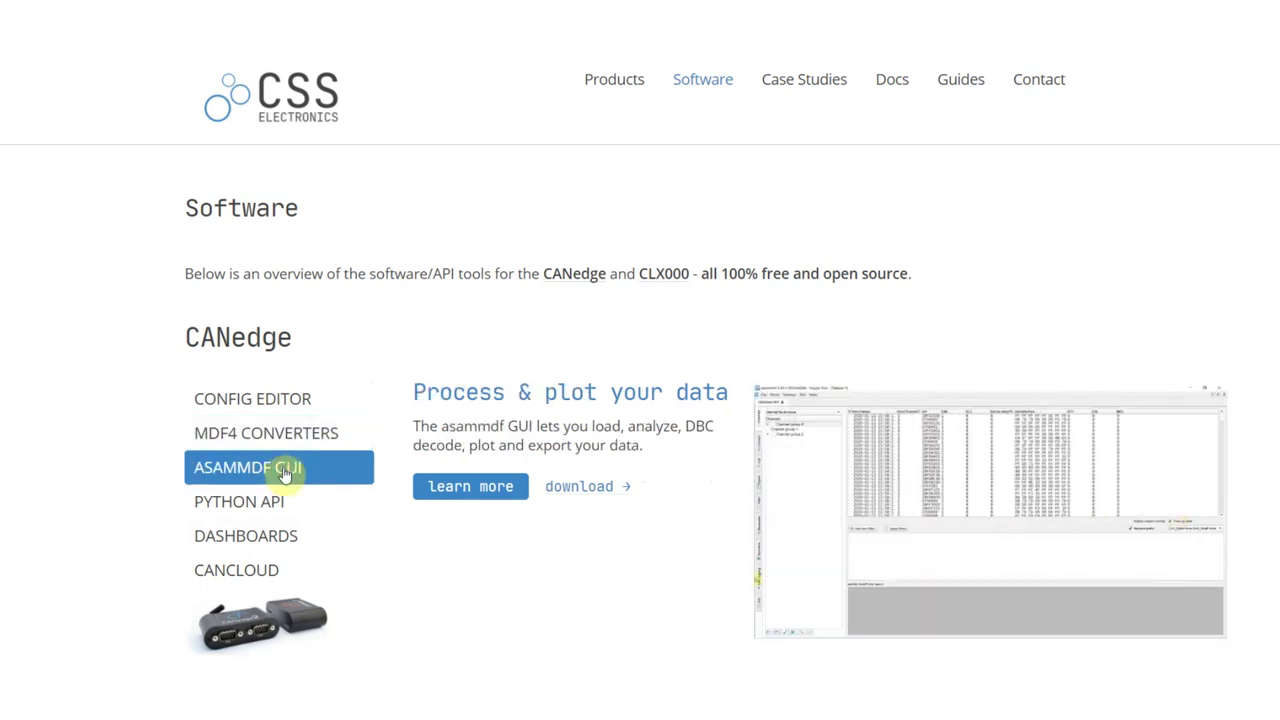
pyautogui.click(289, 516)
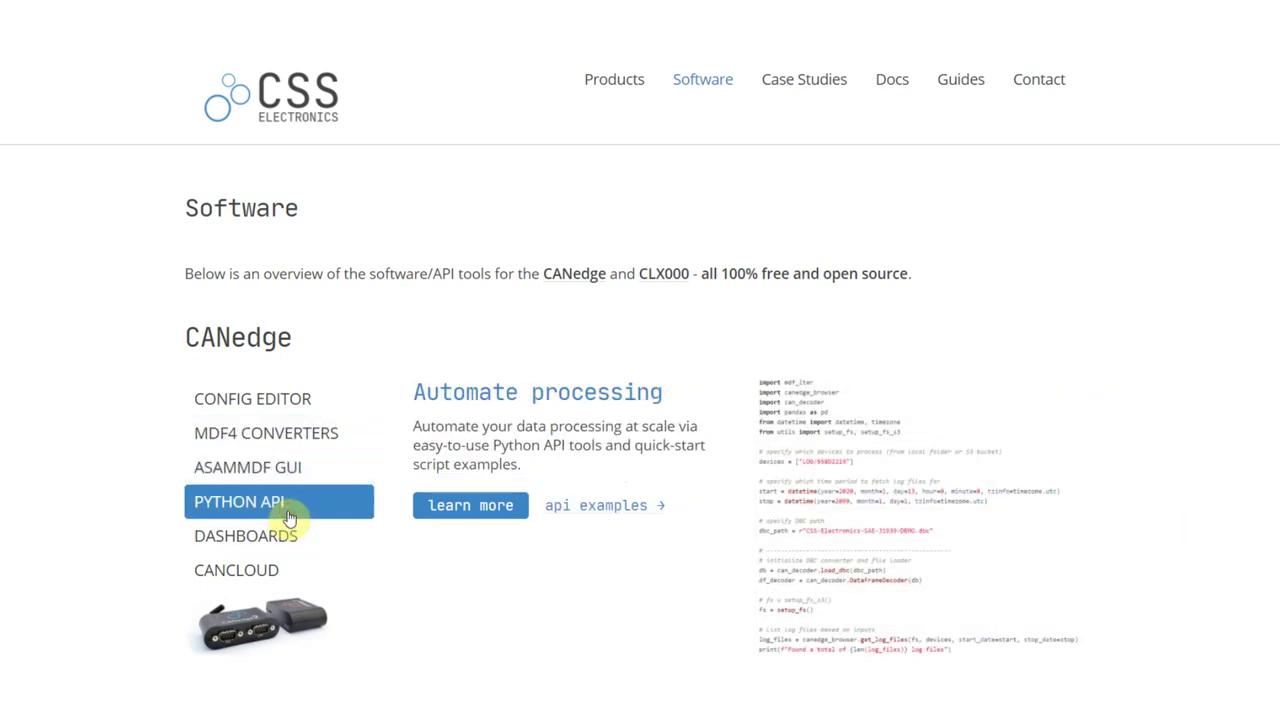
pyautogui.click(294, 541)
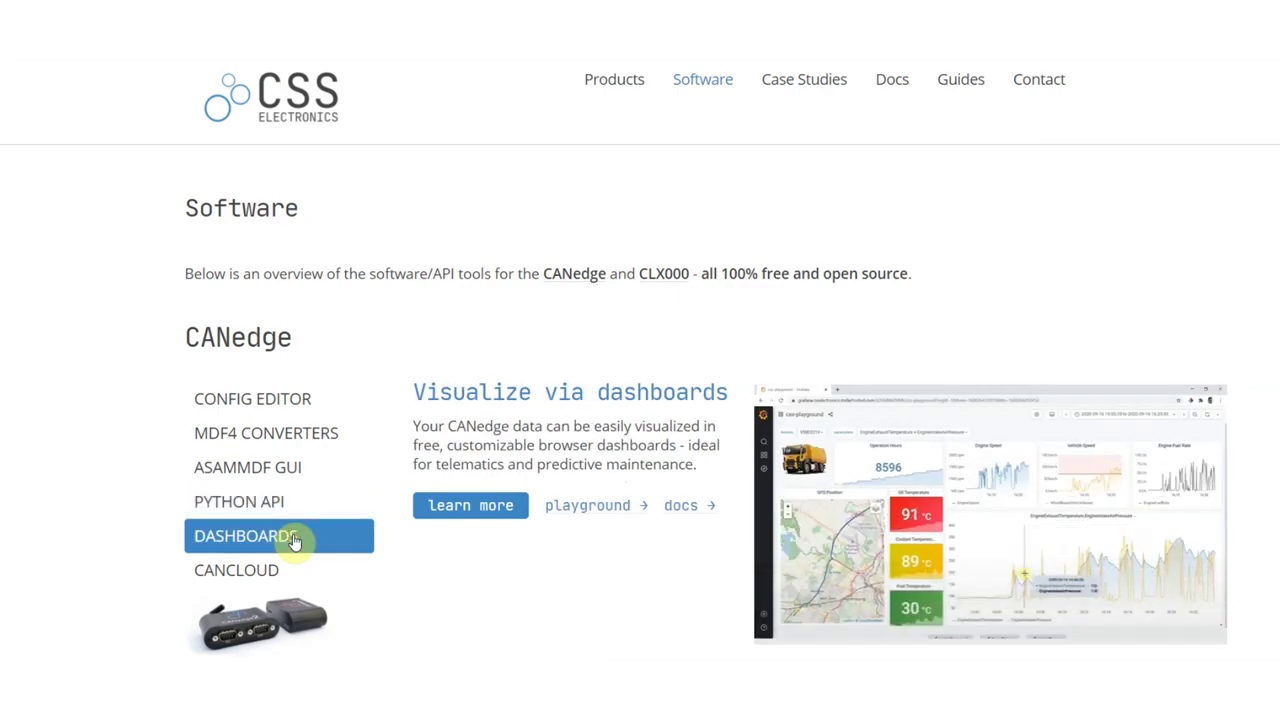